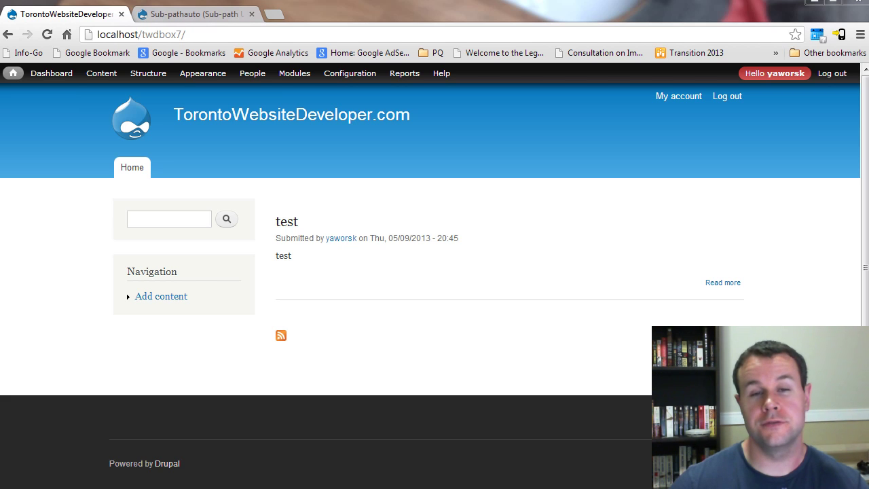
- Find the Sub-pathauto 7.x-1.3 downloads: a 10.34 KB tar.gz dated 2012-Sep-18
left_click(195, 19)
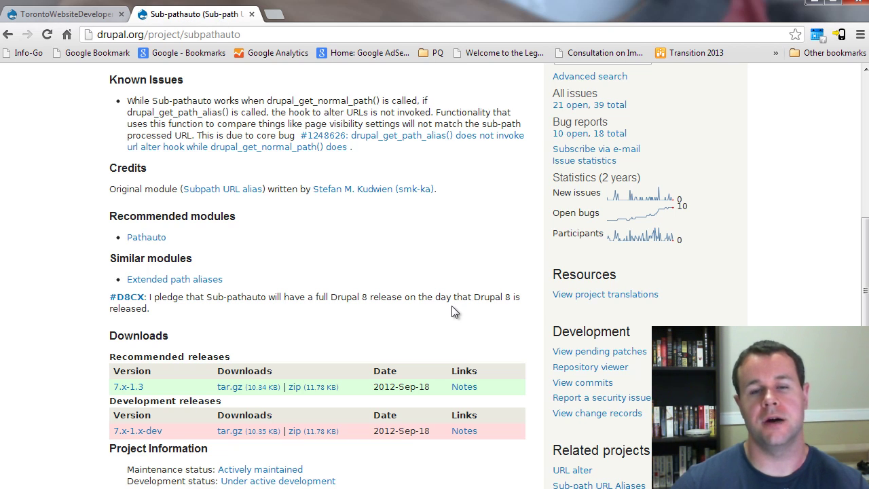
scroll(451, 306, "up", 5)
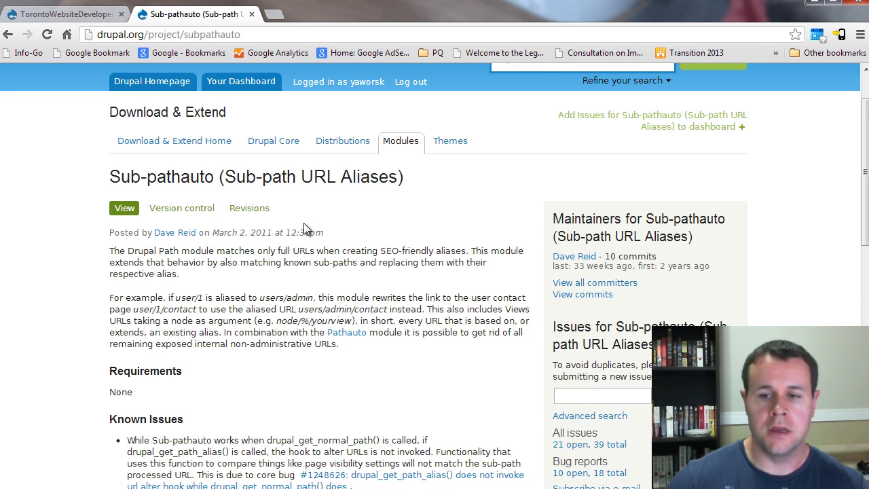
scroll(292, 237, "down", 4)
scroll(287, 246, "down", 1)
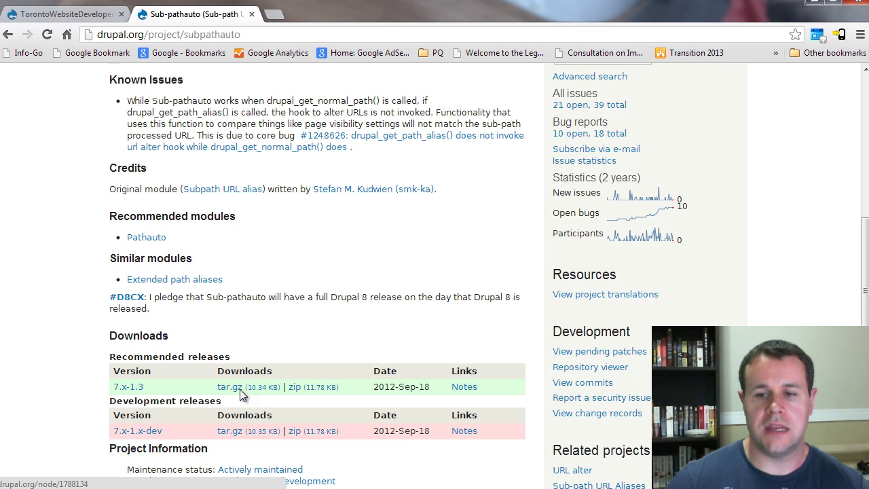
- Back on the local Drupal site, go to Modules > Install new module
left_click(62, 17)
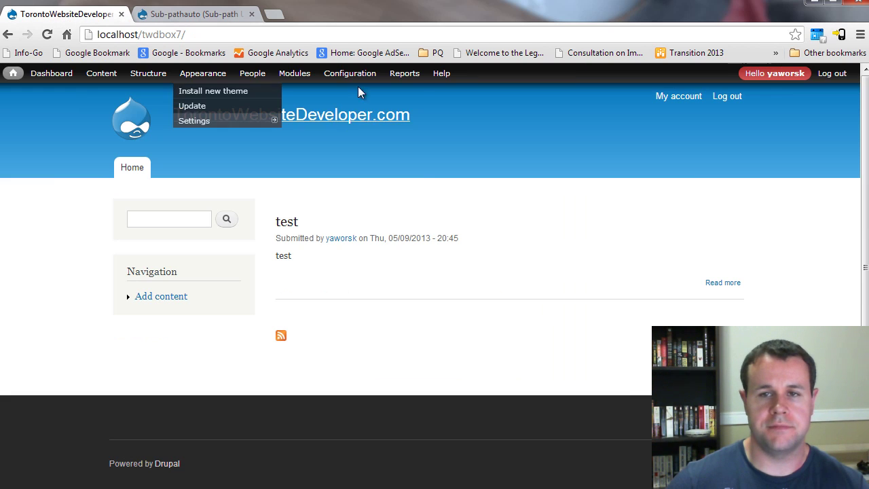
mouse_move(296, 80)
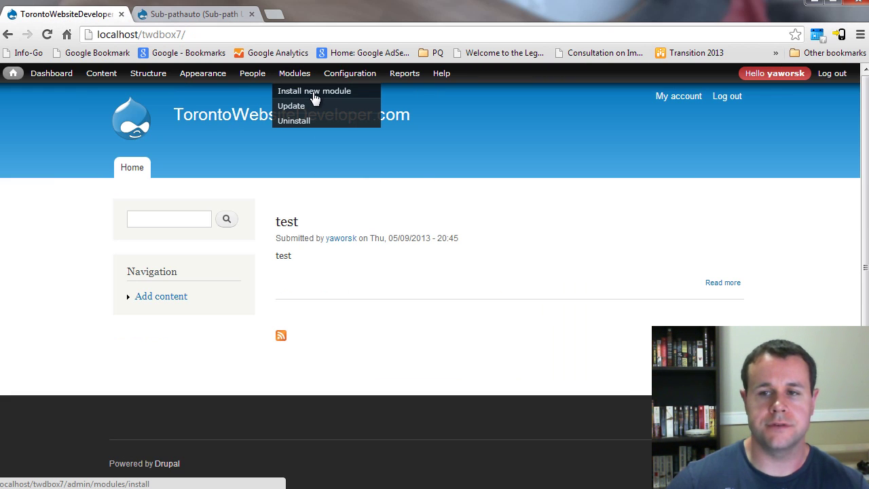
mouse_move(414, 80)
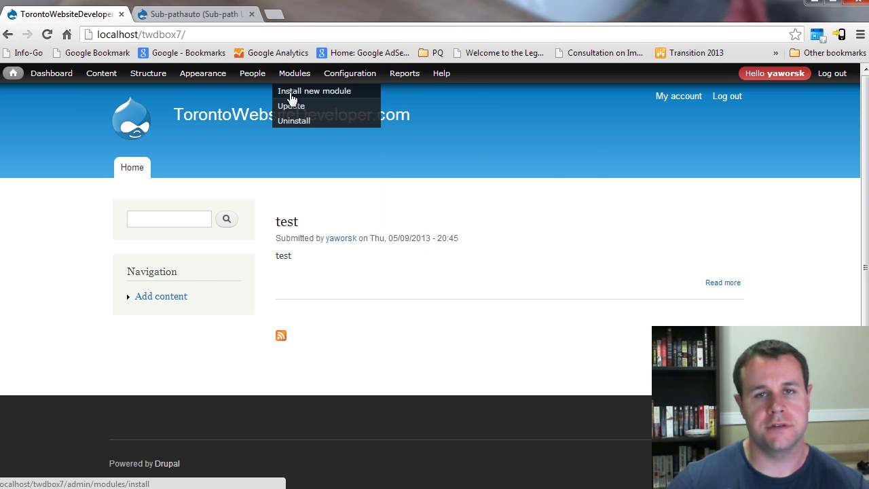
left_click(290, 93)
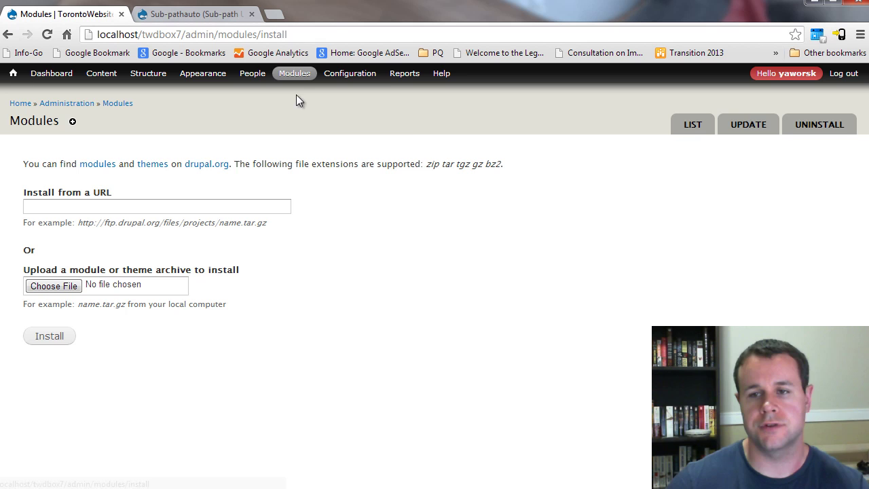
- Paste the subpathauto-7.x-1.3.tar.gz download address into the Install from a URL field
left_click(31, 205)
right_click(63, 210)
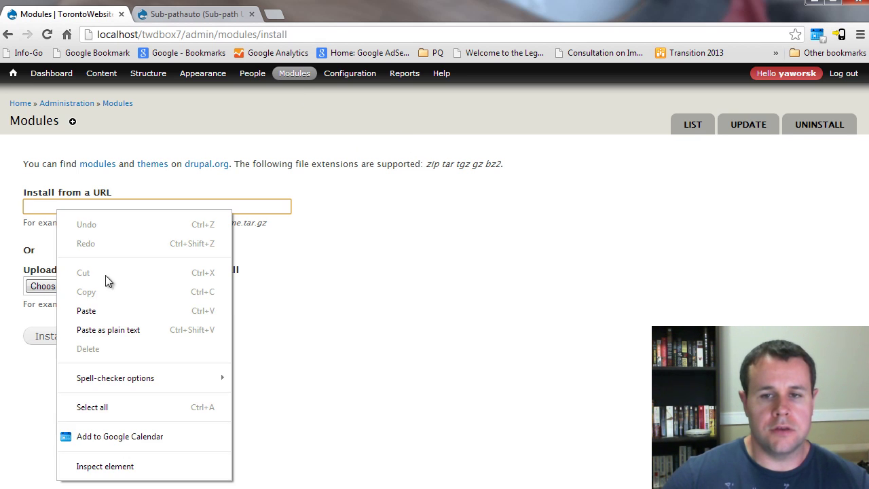
left_click(114, 309)
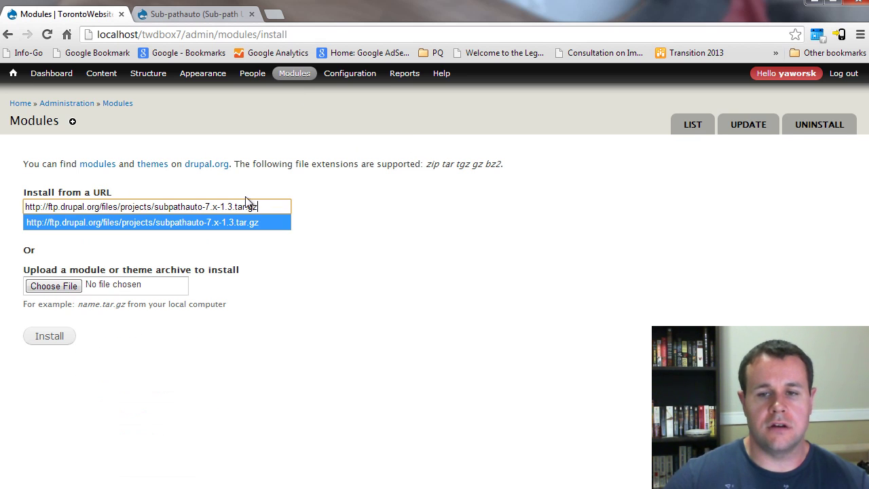
mouse_move(295, 74)
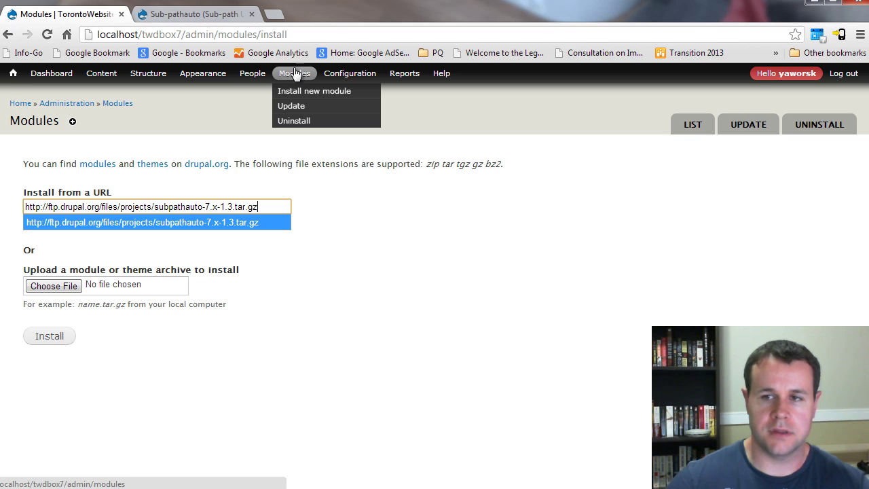
- Filter the Modules list by 'path' to show Path, Pathauto and Sub-pathauto 7.x-1.3
left_click(294, 74)
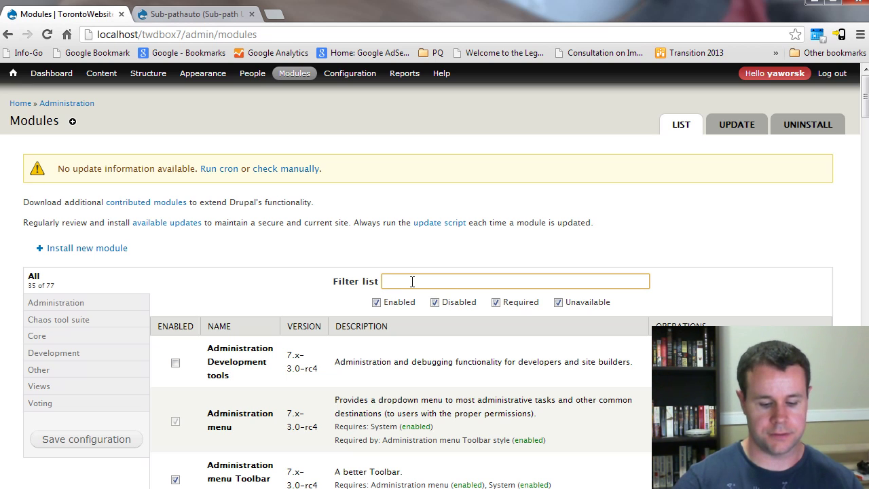
type("path")
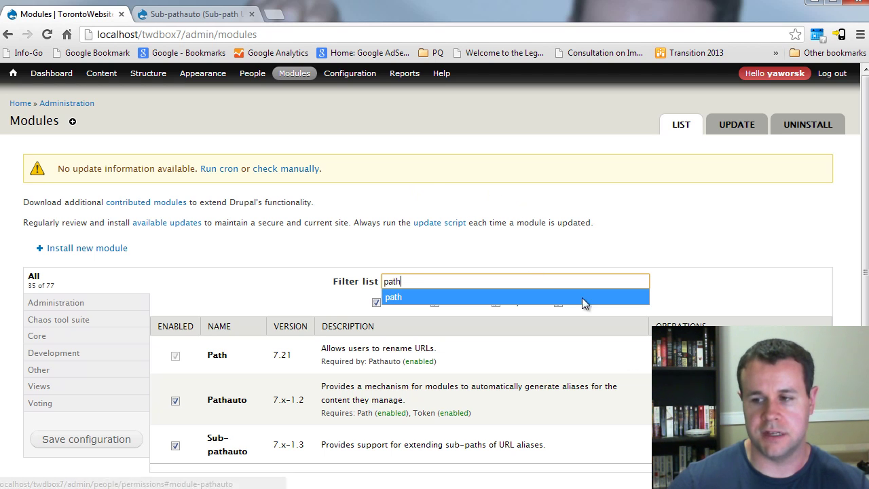
- Go to Configuration > Search and metadata > URL aliases > Sub-path settings
mouse_move(327, 77)
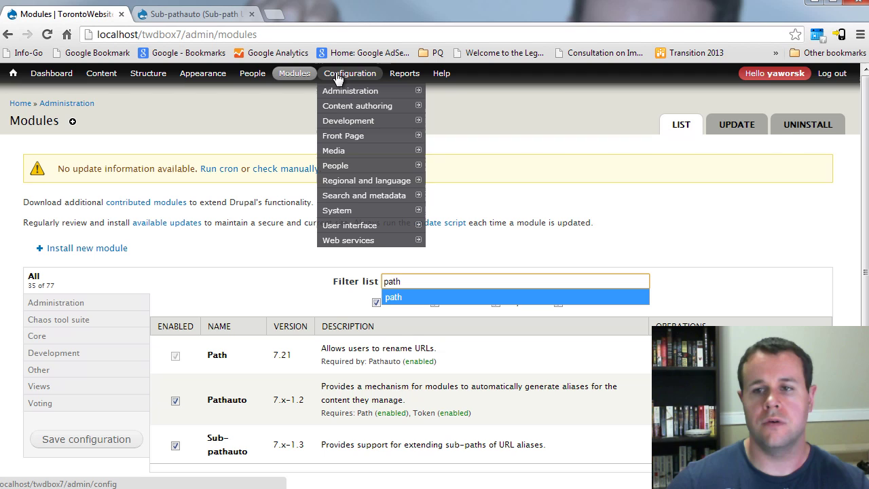
mouse_move(355, 195)
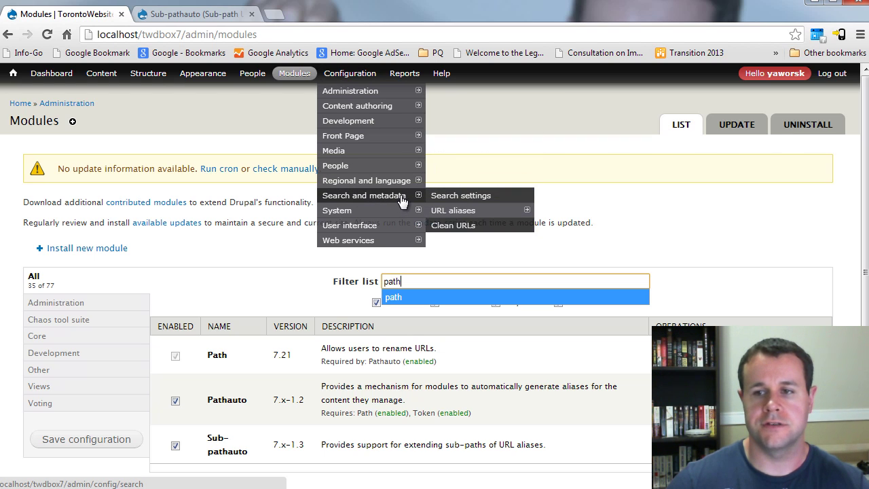
mouse_move(449, 211)
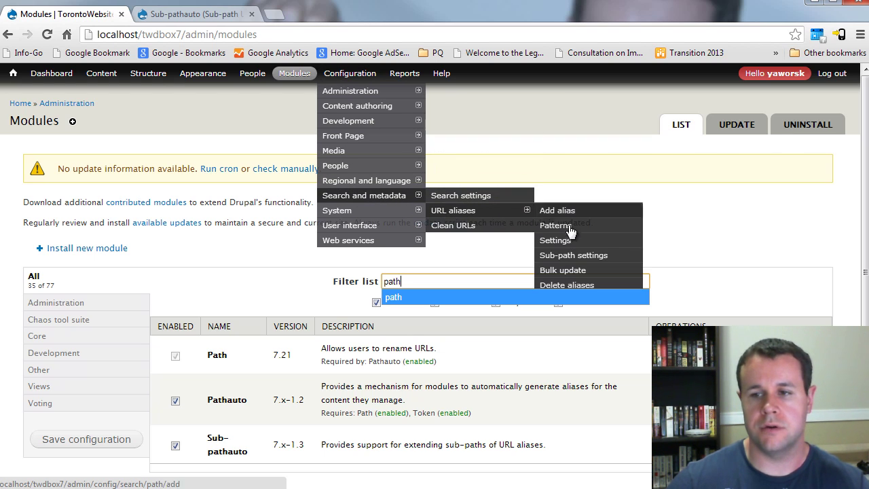
left_click(569, 256)
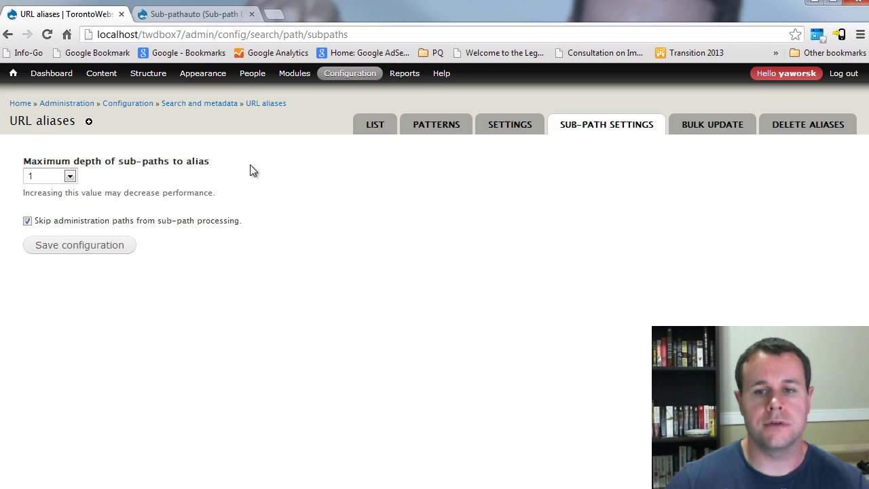
- Highlight the Maximum depth of sub-paths setting, currently 1
left_click_drag(21, 152, 188, 163)
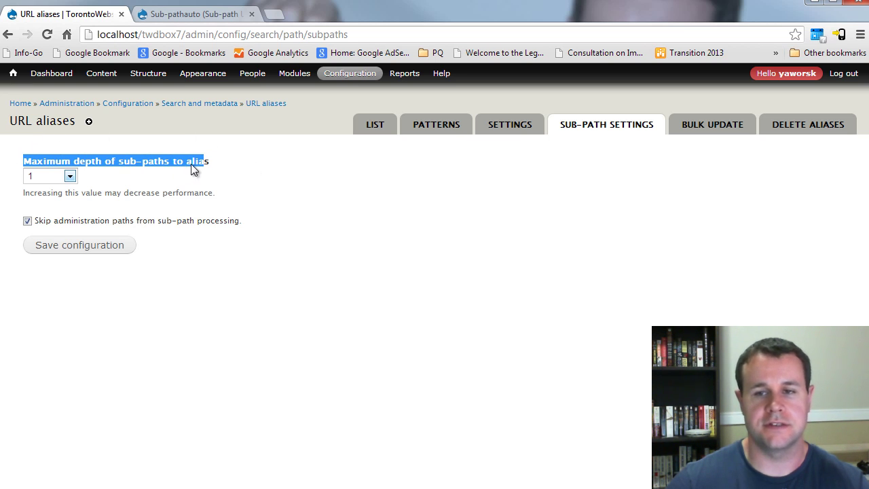
left_click(212, 162)
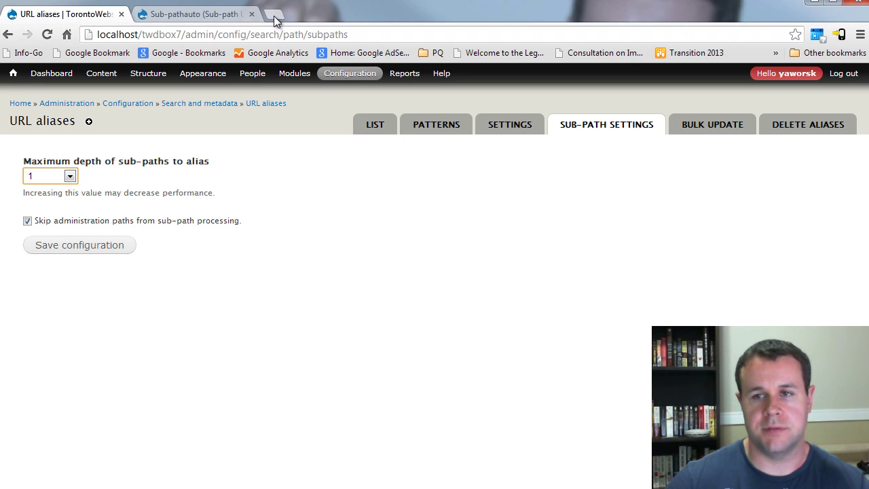
left_click(27, 169)
left_click_drag(27, 168, 131, 166)
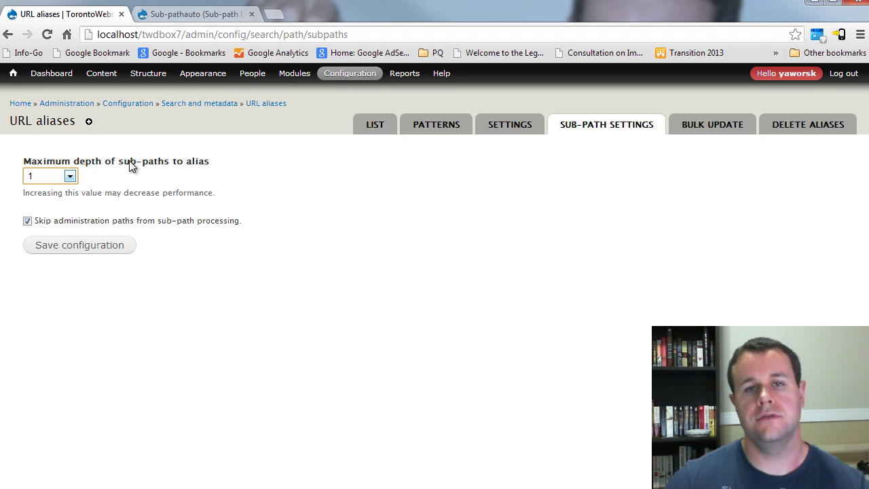
- Start a new Google Doc with the lines node/1 and content/petescontent
left_click(279, 14)
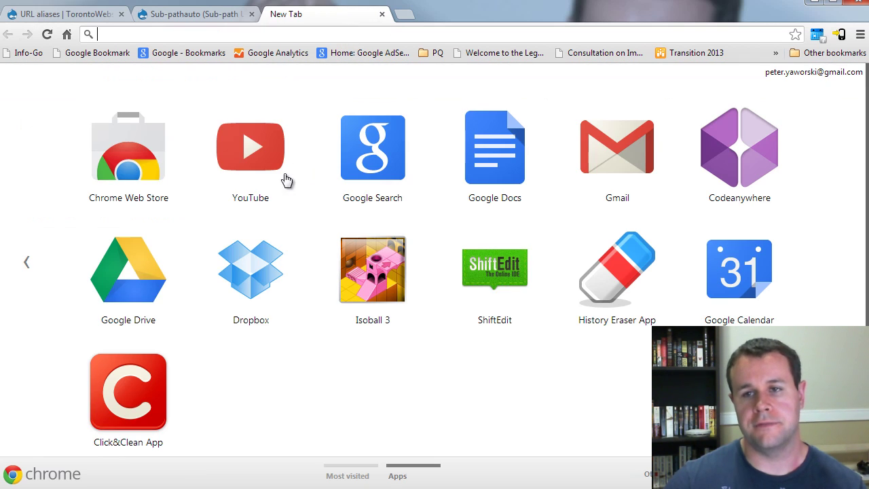
left_click(509, 154)
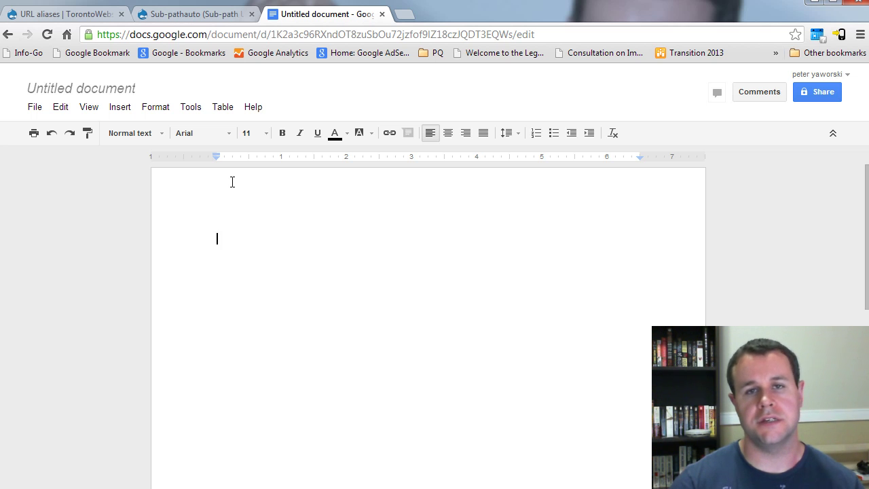
type("node/1")
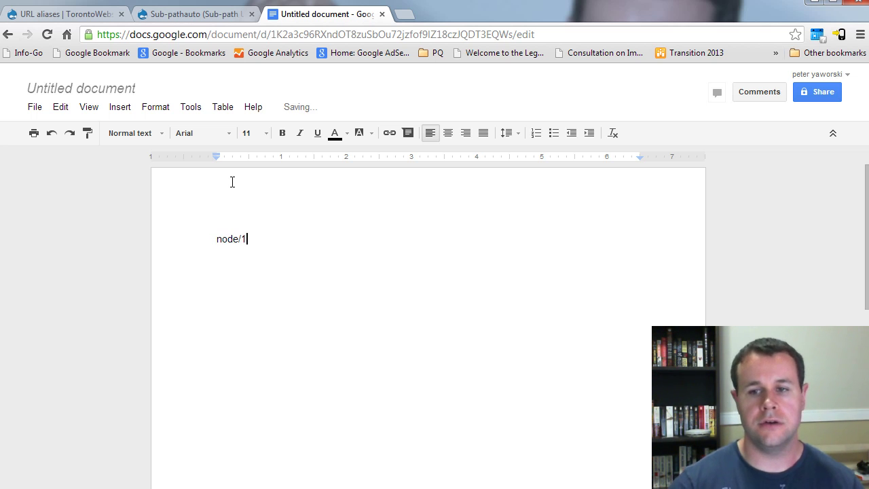
key("Return")
key("Return")
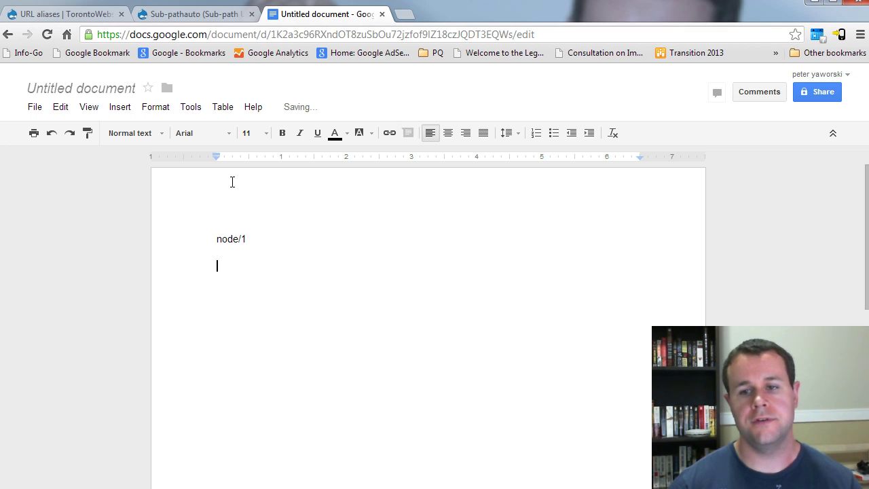
type("content")
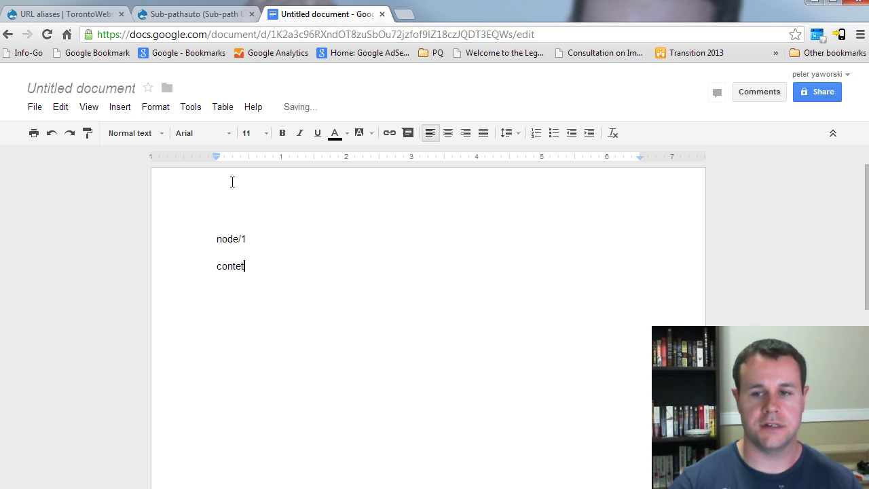
type("/")
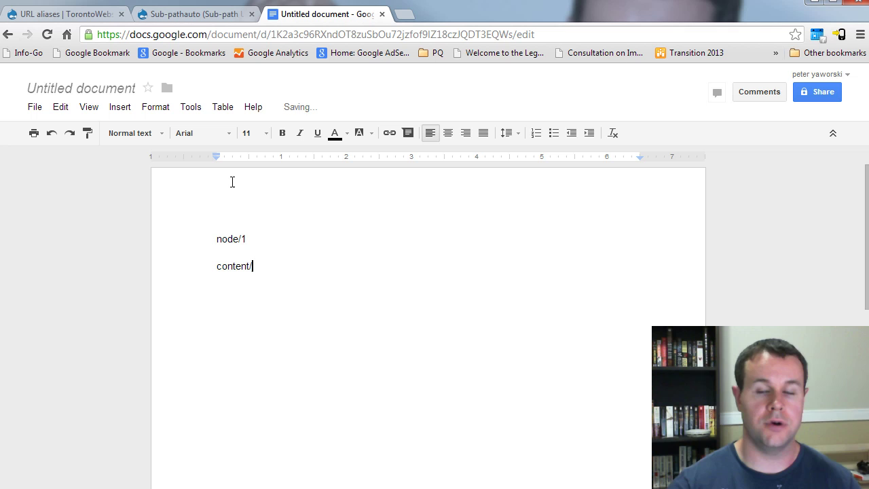
type("petescontent")
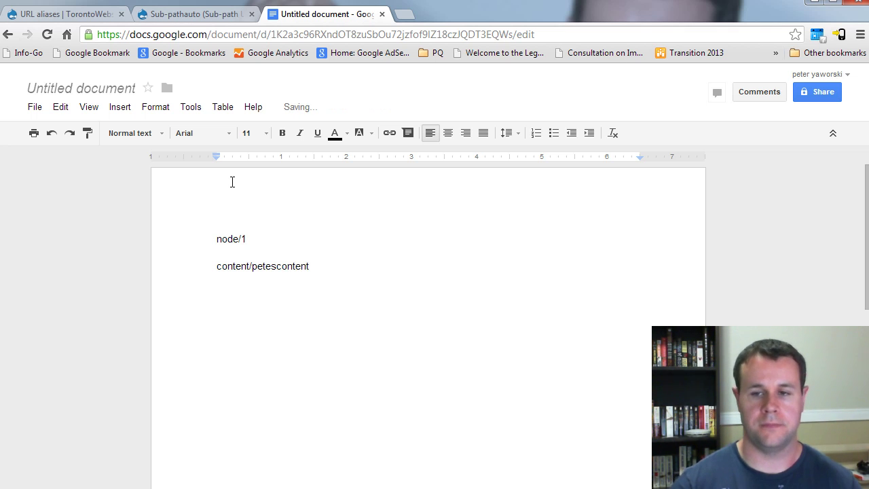
key("Return")
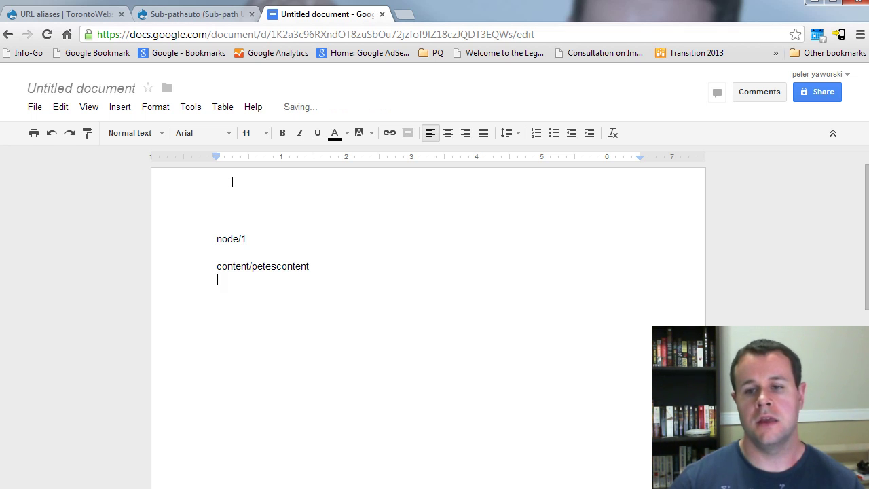
- Append /edit to node/1 and highlight both example paths
key("Up")
key("Up")
key("Up")
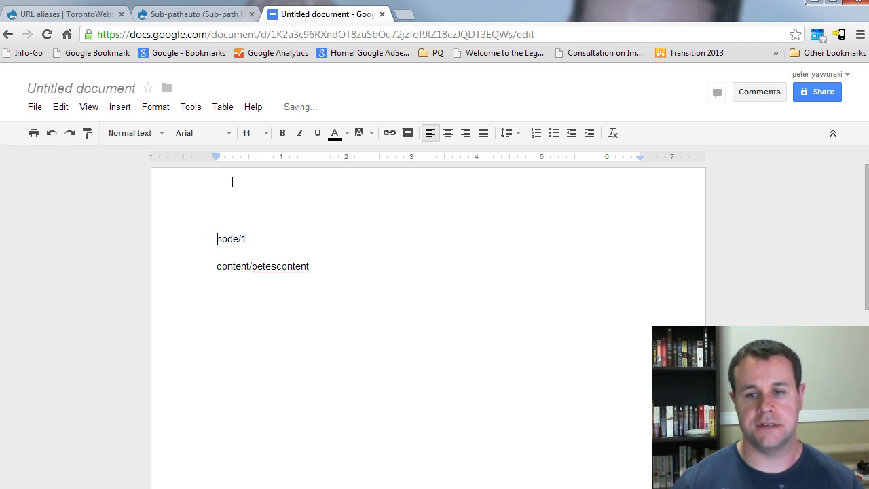
key("End")
type("/e")
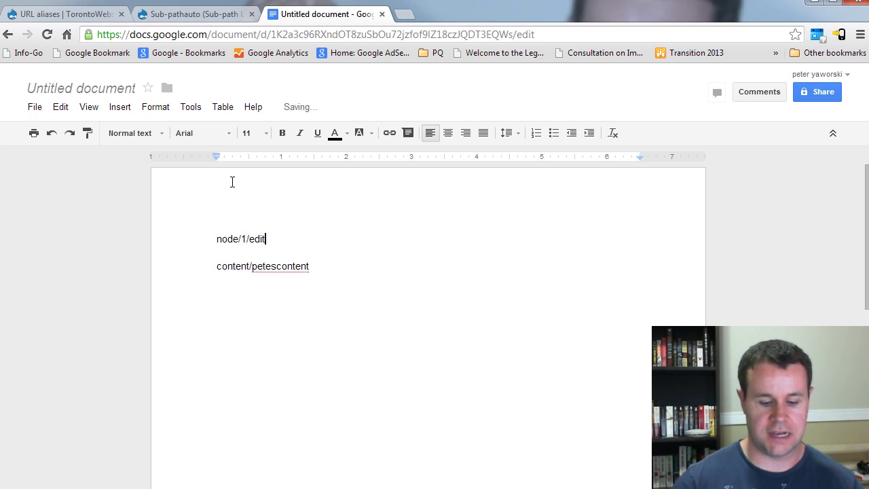
type("dit")
key("Down")
key("Down")
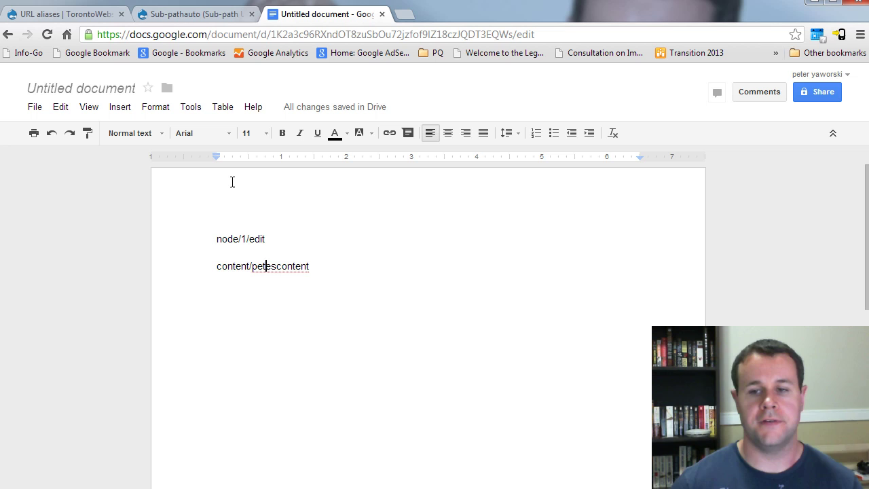
left_click_drag(311, 266, 213, 266)
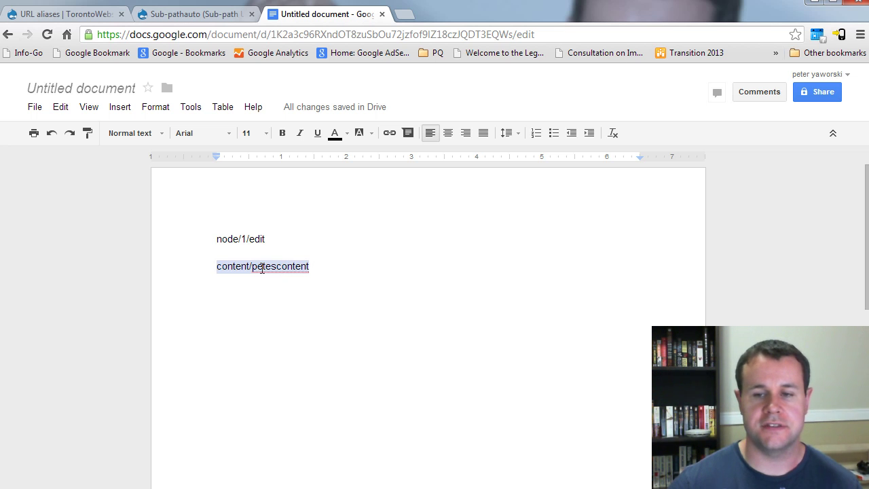
left_click_drag(262, 241, 209, 243)
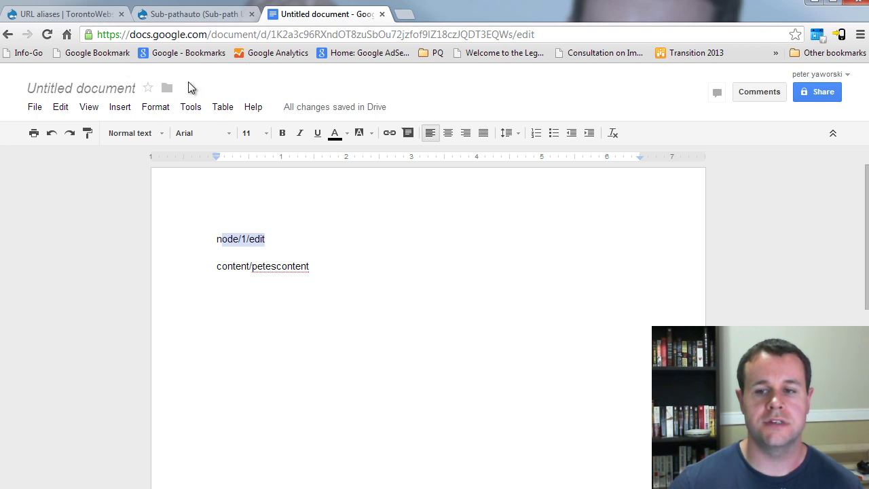
left_click(71, 15)
- Open Content in a new tab, edit the test article and highlight its node/1/edit address
right_click(104, 76)
left_click(136, 89)
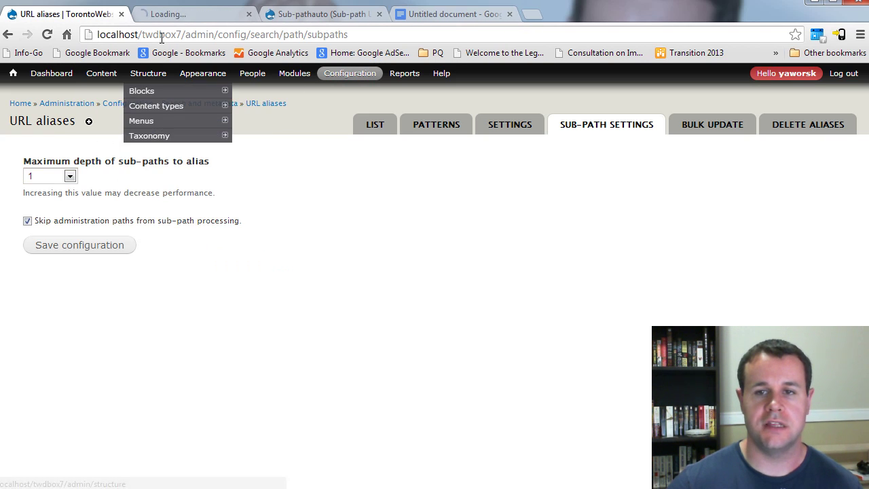
left_click(165, 17)
left_click(686, 362)
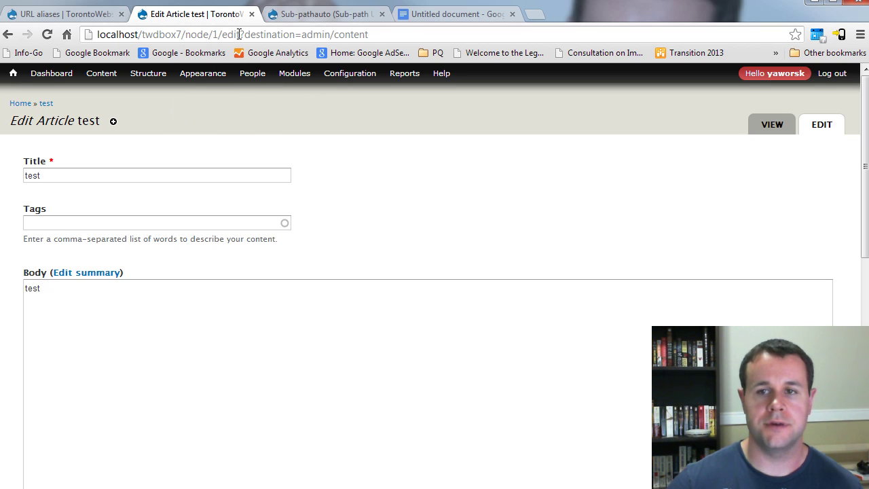
left_click_drag(240, 34, 402, 34)
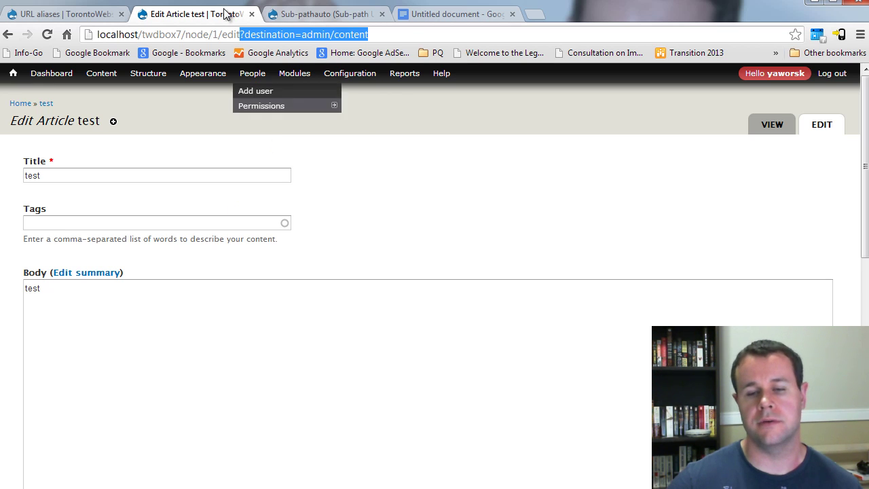
left_click(234, 34)
left_click_drag(237, 34, 185, 33)
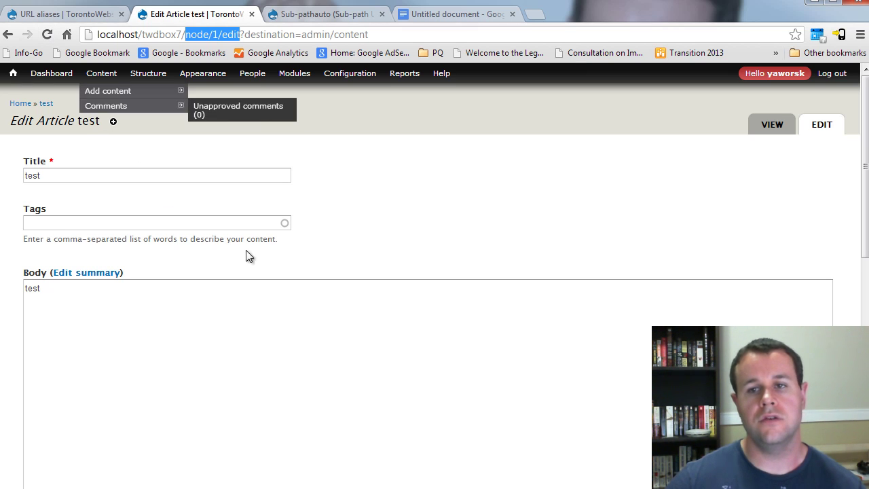
- Open the test article's view page in a new tab and compare content/test with node/1/edit
right_click(46, 103)
left_click(104, 118)
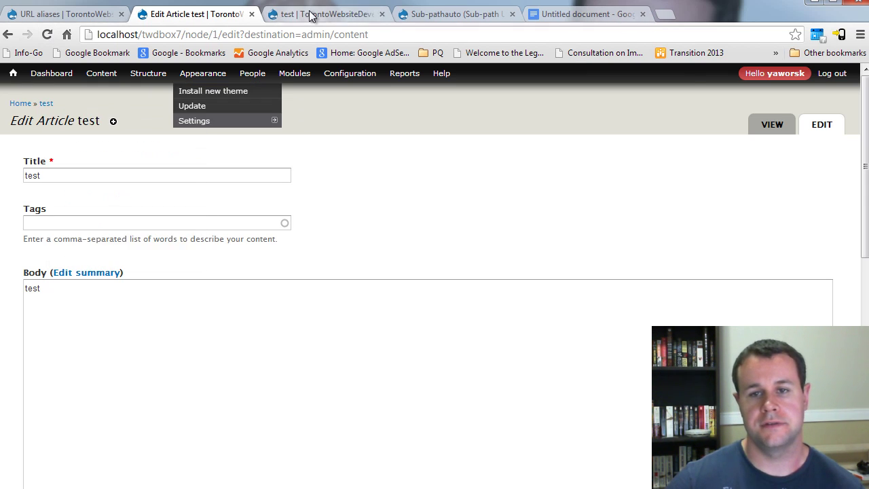
left_click(310, 14)
left_click_drag(185, 33, 264, 35)
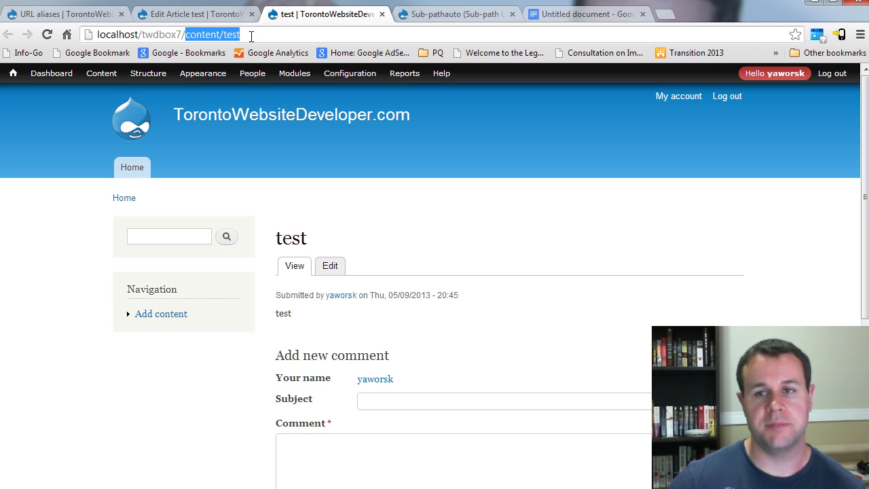
left_click(197, 13)
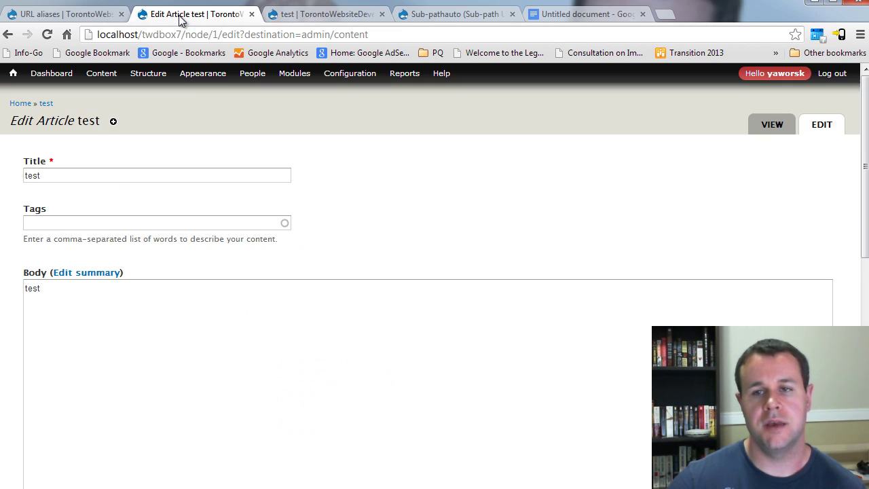
left_click_drag(201, 37, 240, 34)
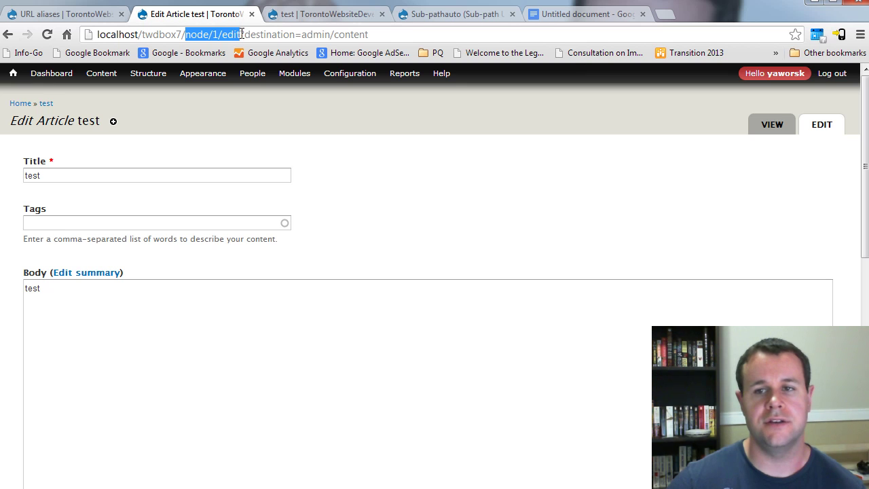
- Add /edit after content/petescontent and replace the 1 in node/1/edit with %
left_click(547, 15)
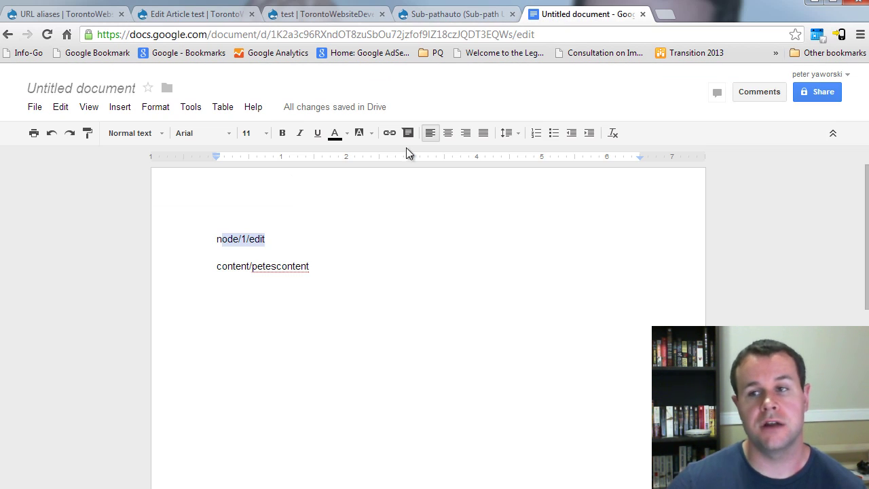
left_click(315, 261)
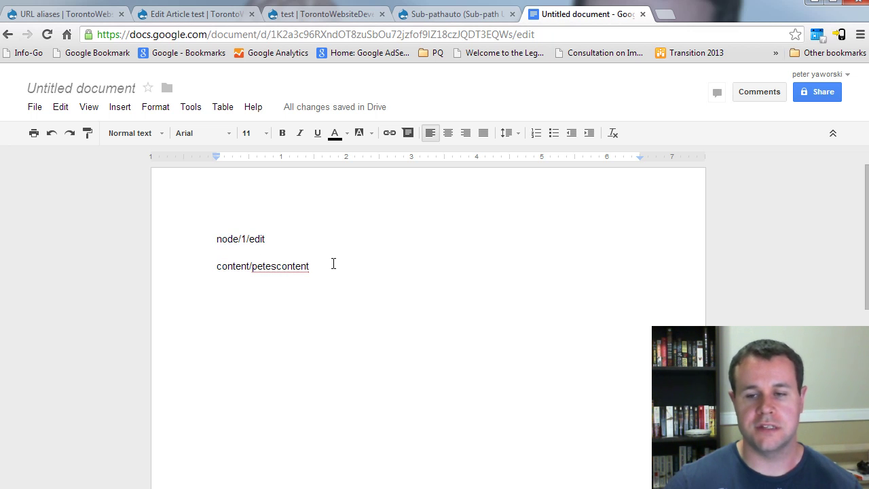
type("/ed")
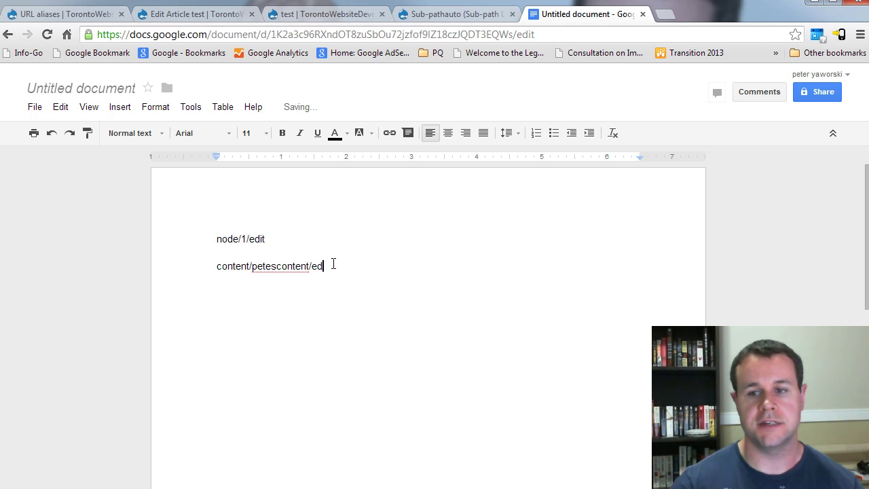
key("BackSpace")
key("BackSpace")
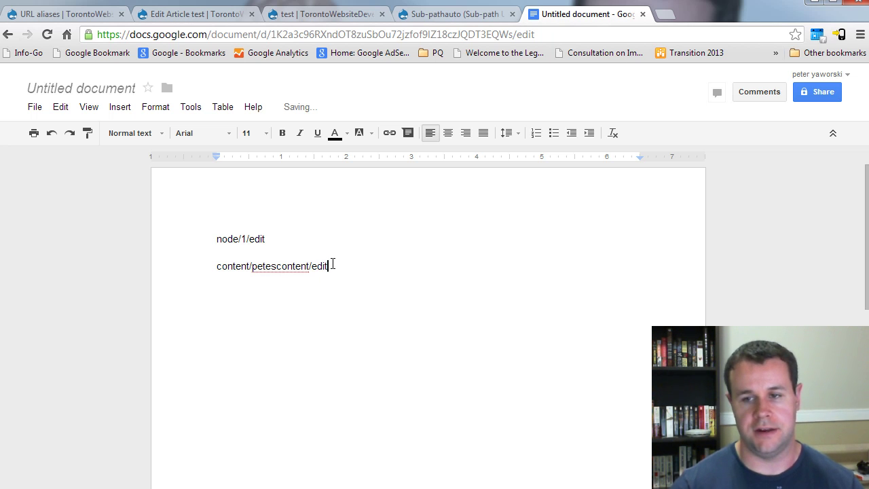
type("edit")
double_click(319, 266)
double_click(292, 266)
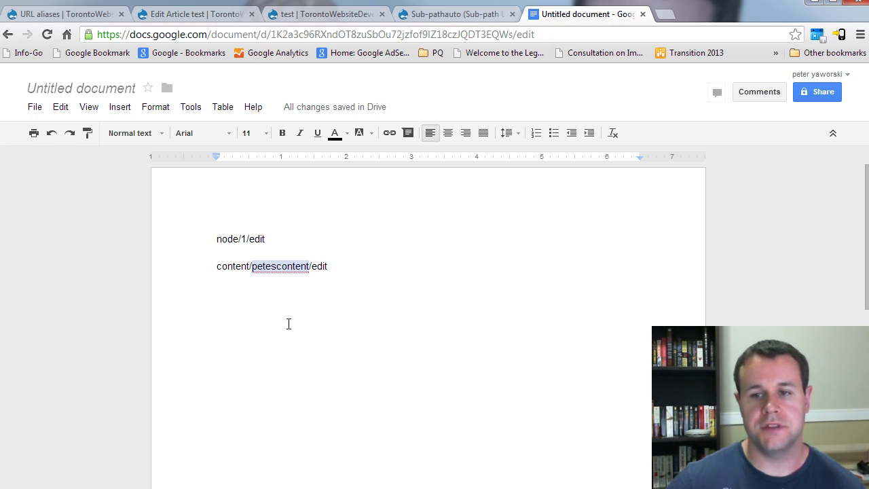
left_click_drag(241, 237, 247, 238)
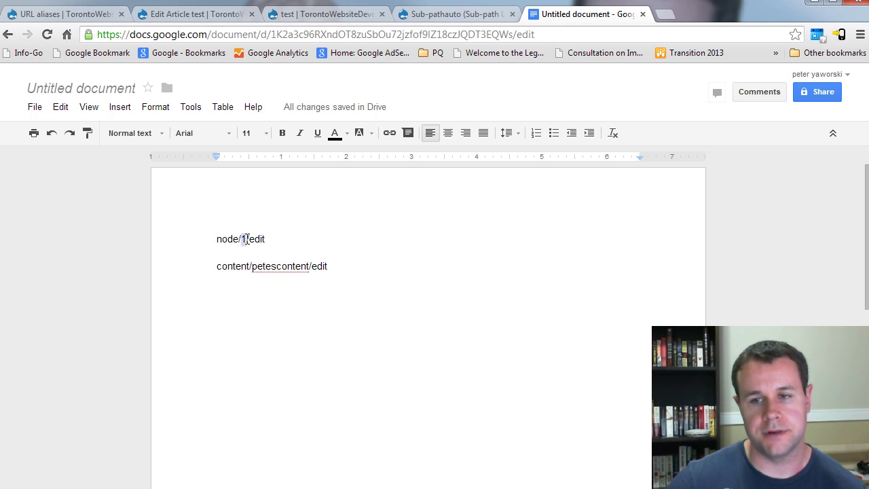
type("%")
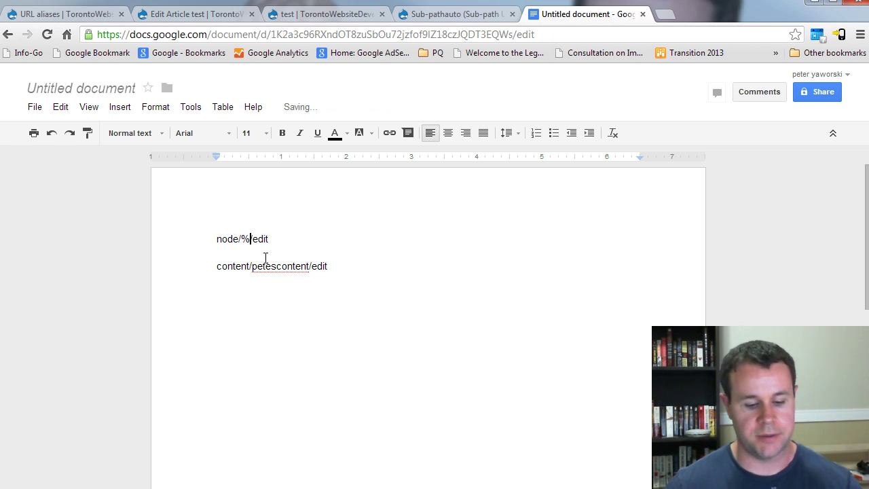
- Extend the example paths with /petesconfiguration
left_click_drag(245, 241, 249, 242)
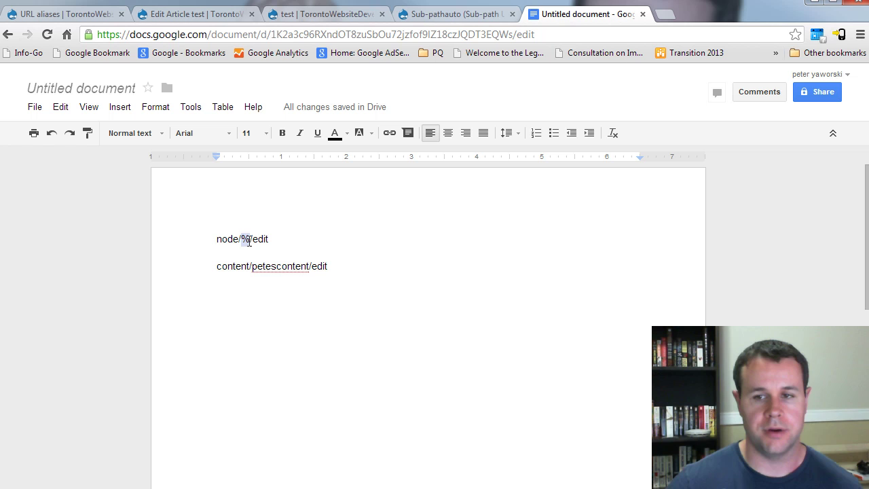
left_click(290, 241)
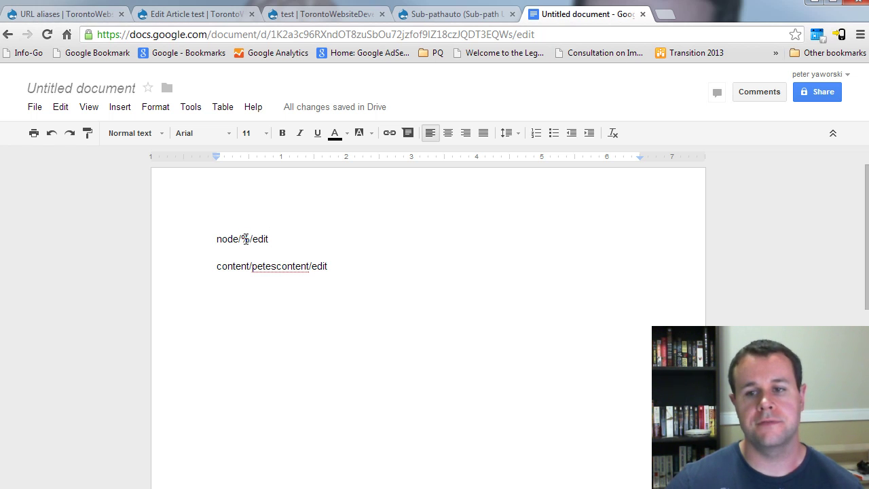
double_click(246, 240)
left_click(303, 241)
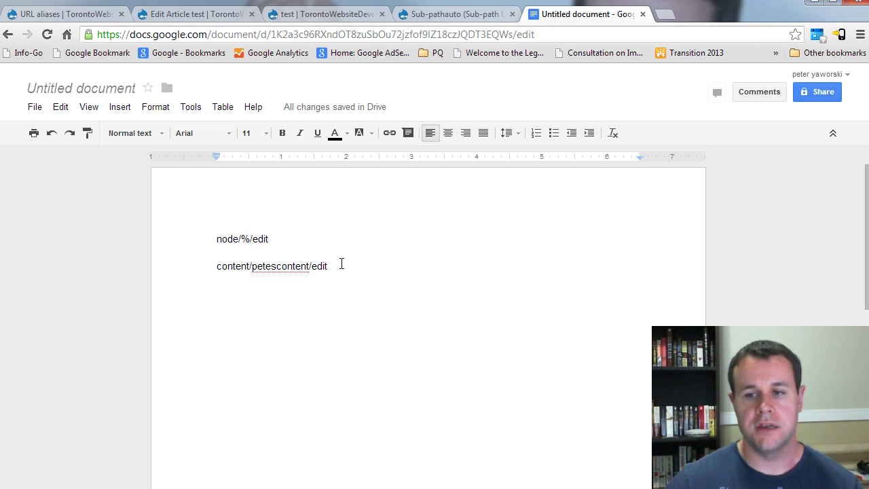
type("/p")
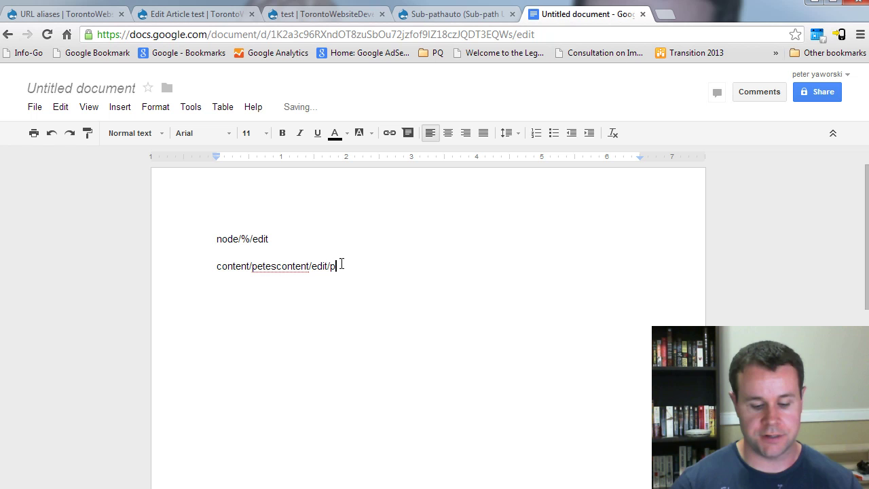
type("etesconfigur")
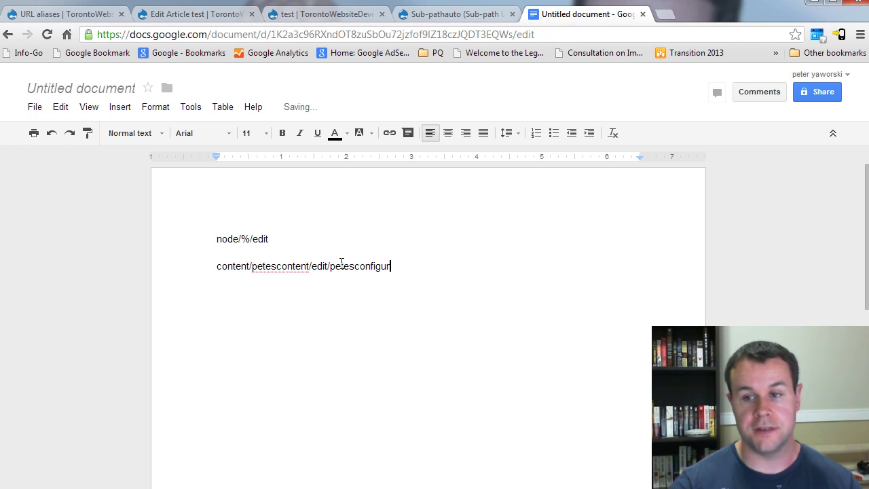
type("ation")
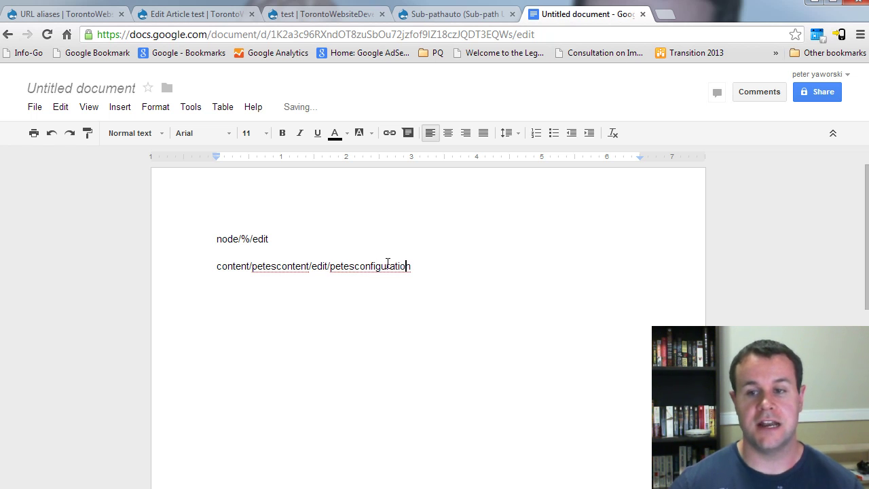
left_click(306, 241)
type("/")
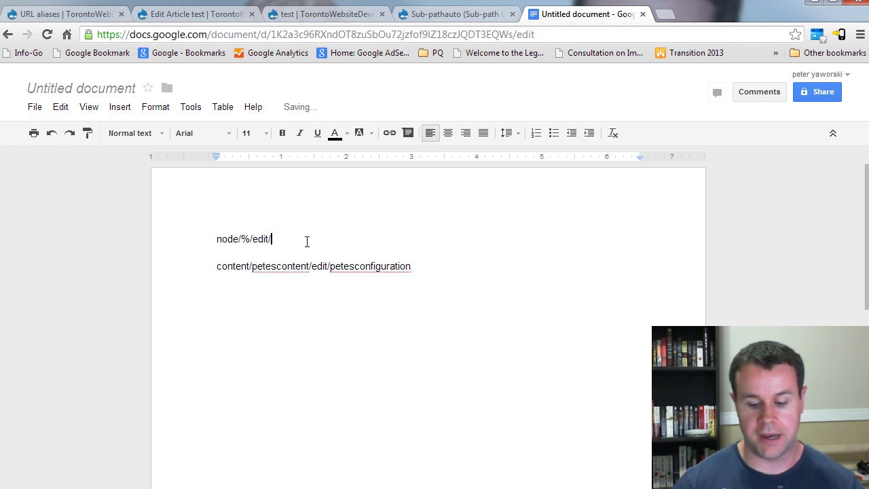
type("pete")
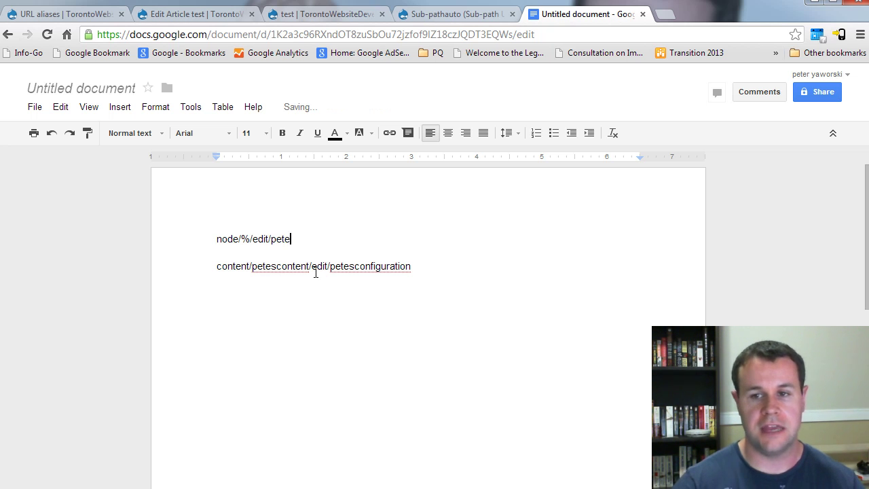
type("sconfiguration")
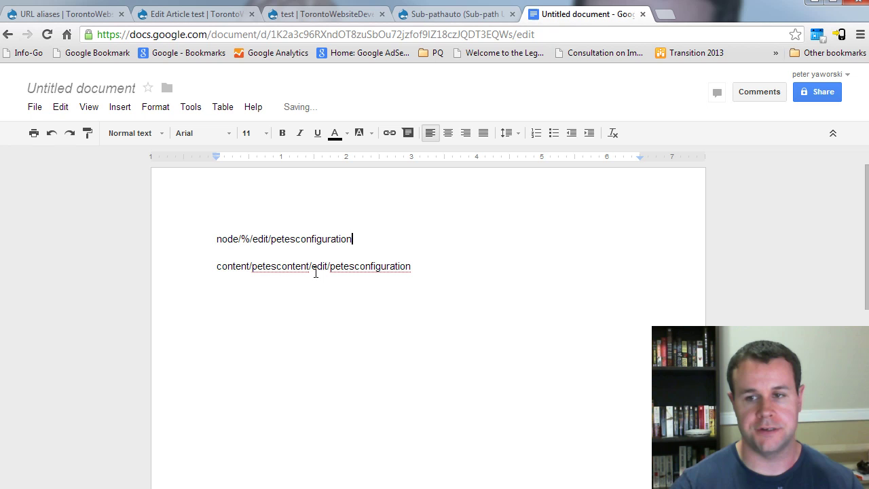
- Check the test article still edits at node/1/edit, then return to Sub-path settings
left_click(78, 20)
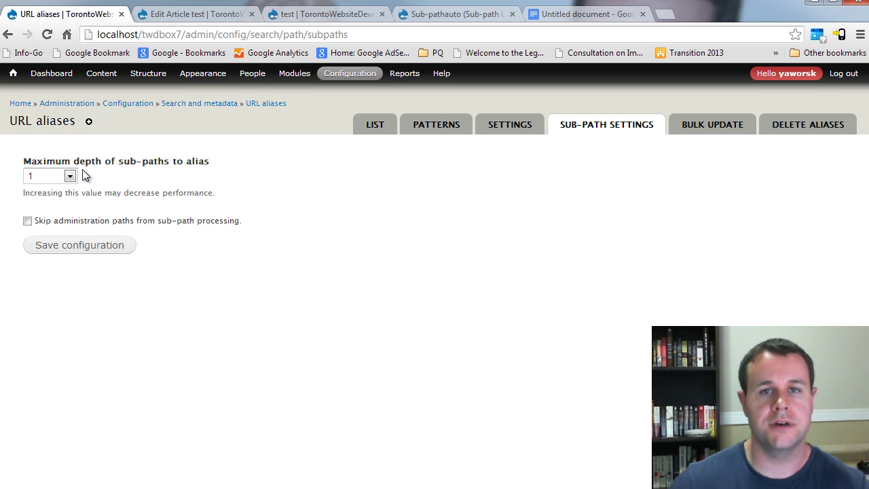
left_click(178, 17)
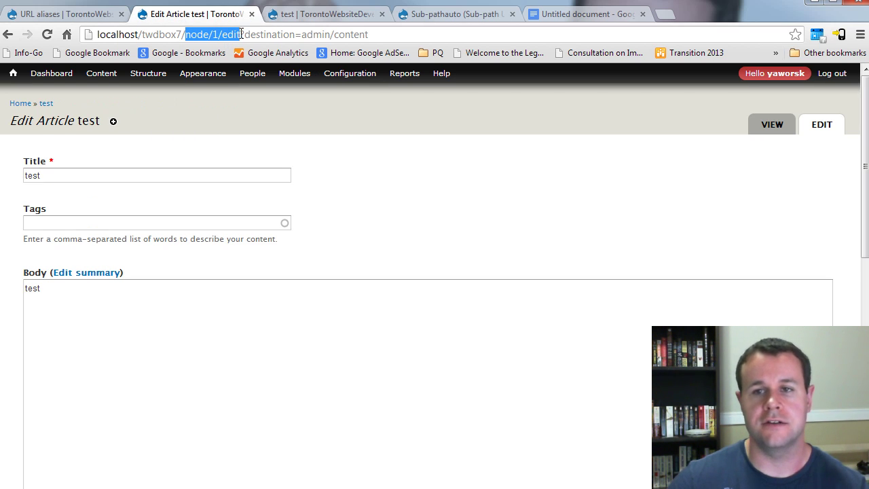
left_click(101, 16)
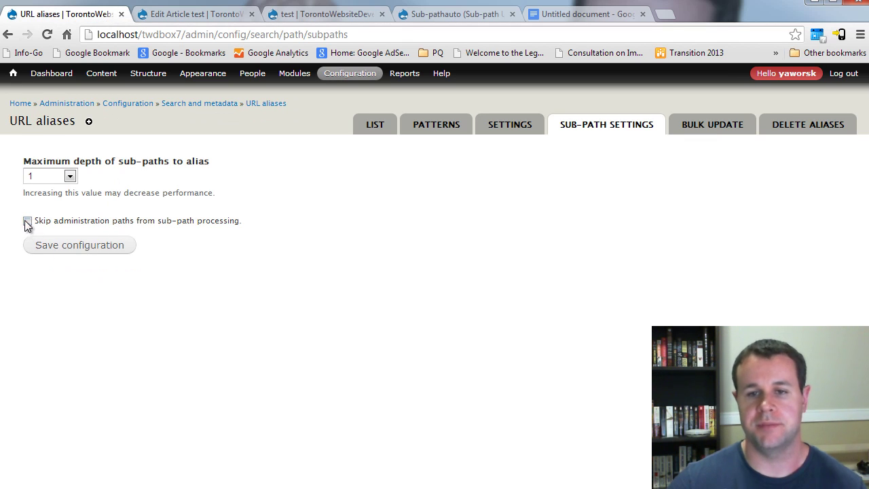
- Save the Sub-path settings and reopen the test article's editor, now at content/test/edit
left_click(88, 247)
left_click(193, 14)
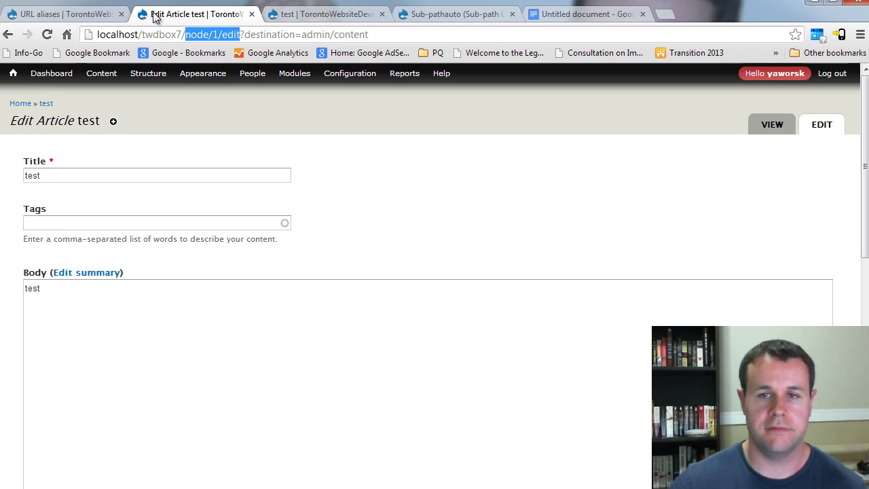
left_click(177, 171)
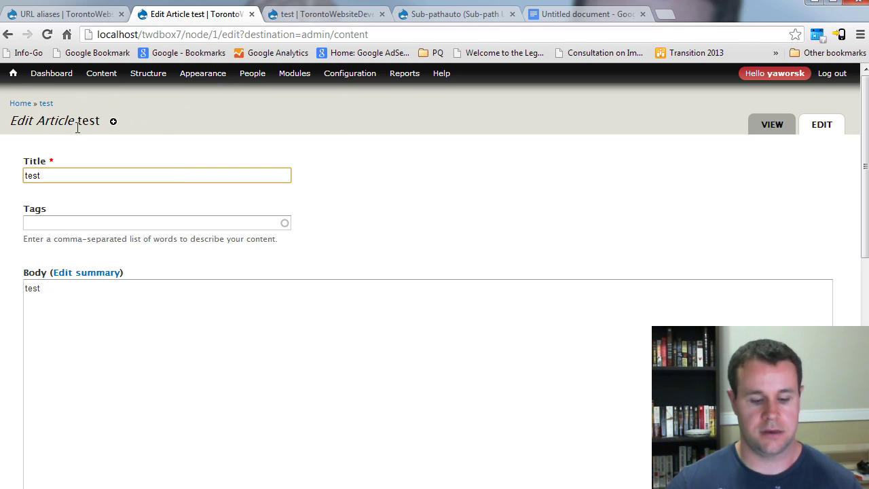
left_click(102, 75)
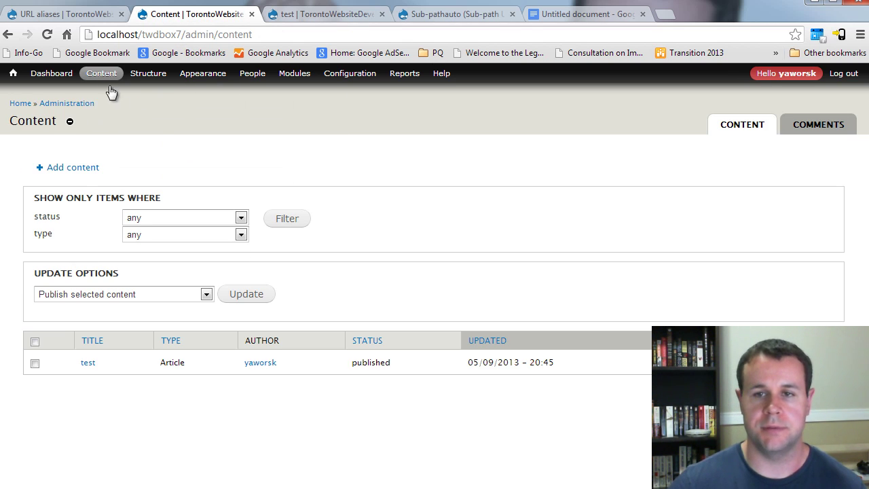
left_click(672, 362)
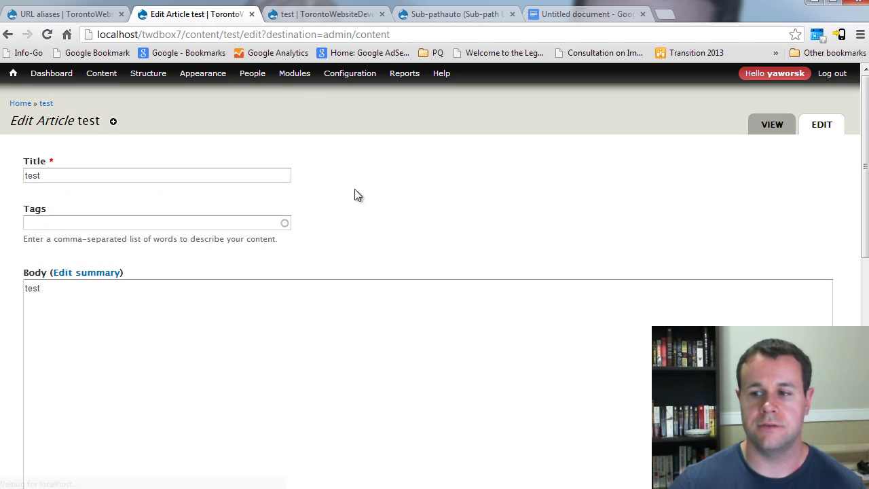
left_click_drag(185, 34, 263, 34)
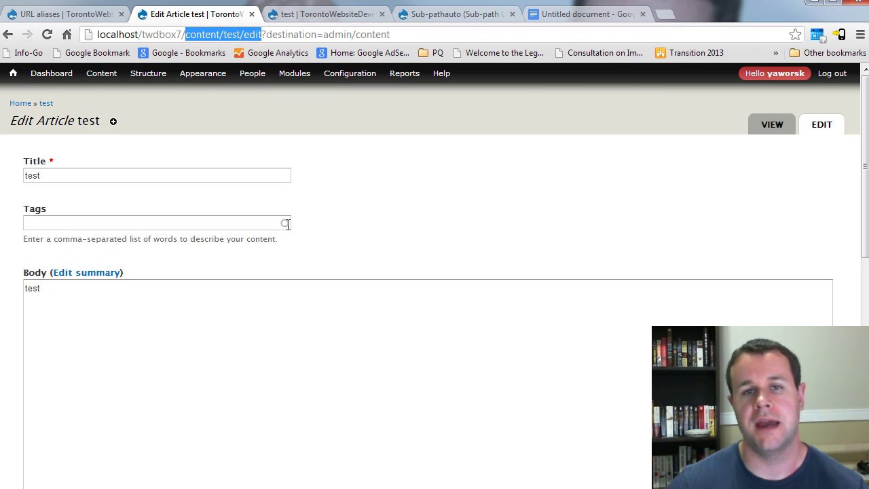
left_click(262, 34)
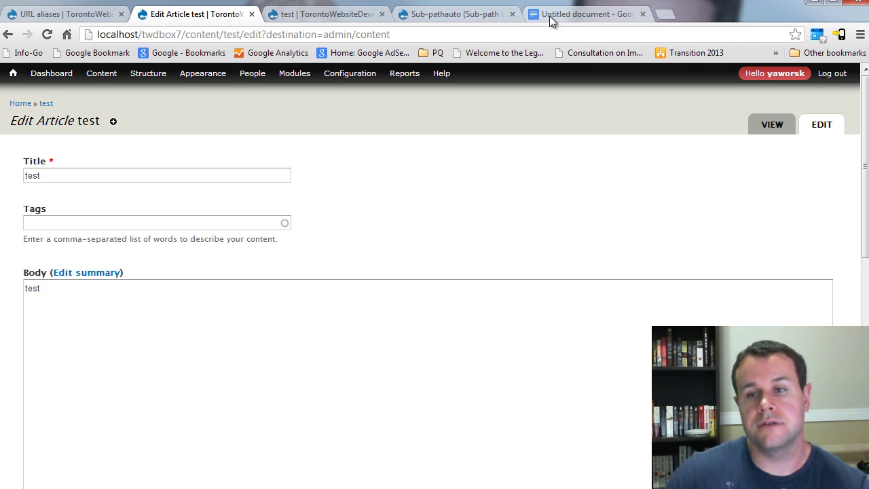
- Scroll the Sub-pathauto project page and highlight its 3448 reported installs
left_click(439, 15)
scroll(285, 441, "down", 2)
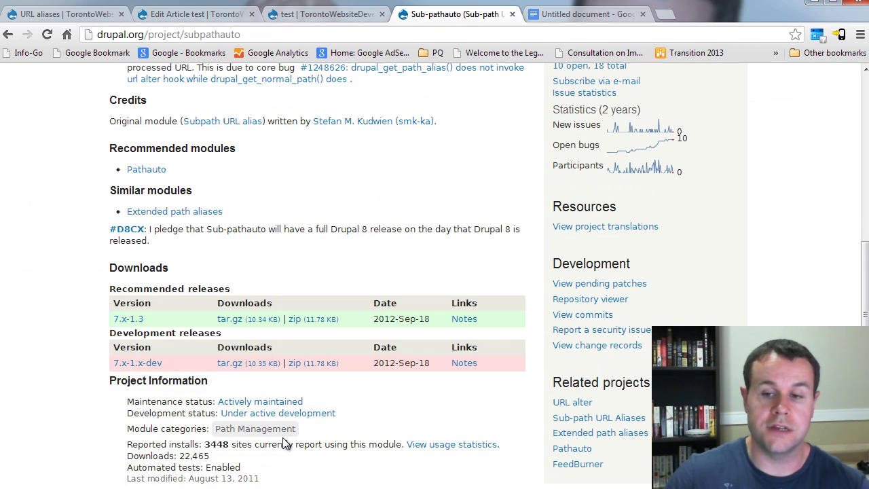
double_click(217, 377)
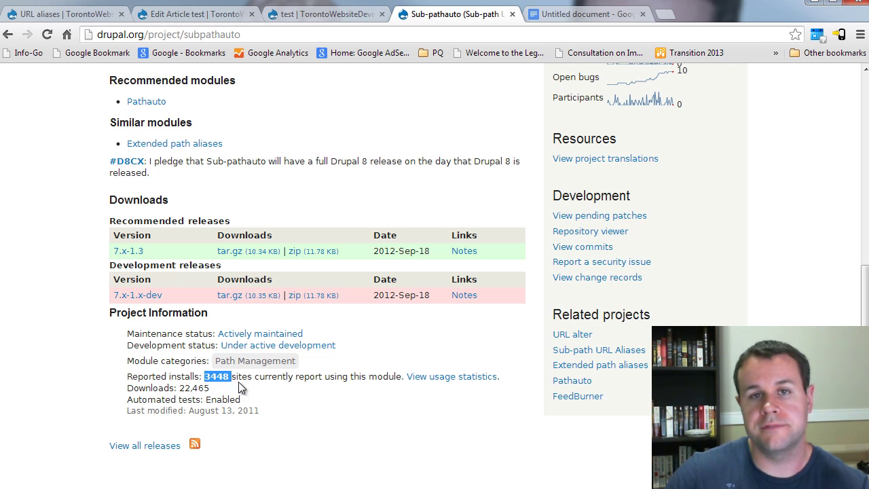
left_click(238, 382)
left_click_drag(181, 378, 234, 376)
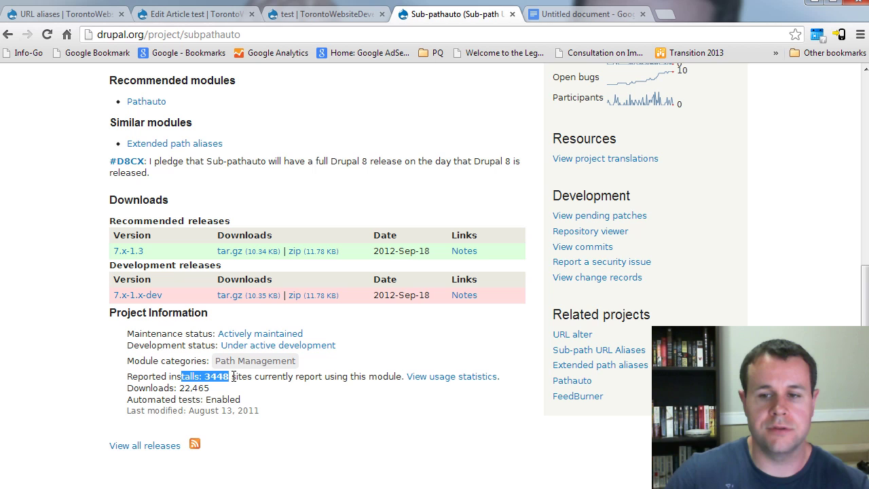
left_click(251, 379)
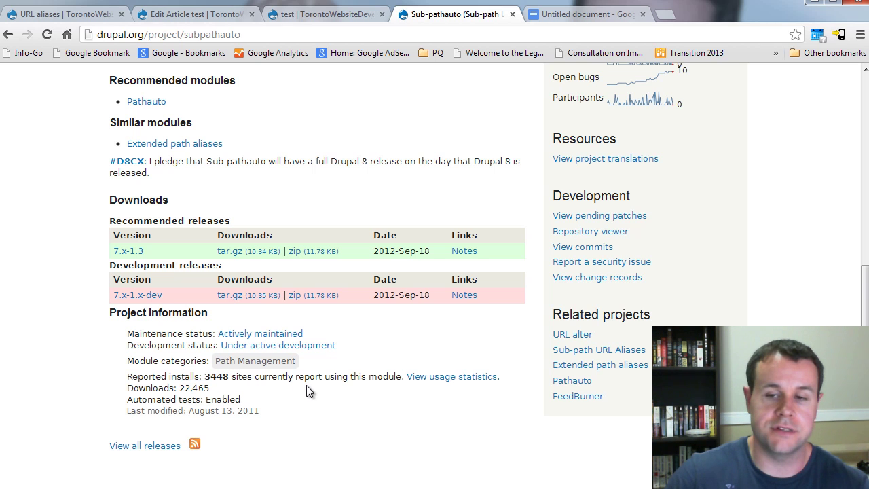
scroll(306, 385, "up", 1)
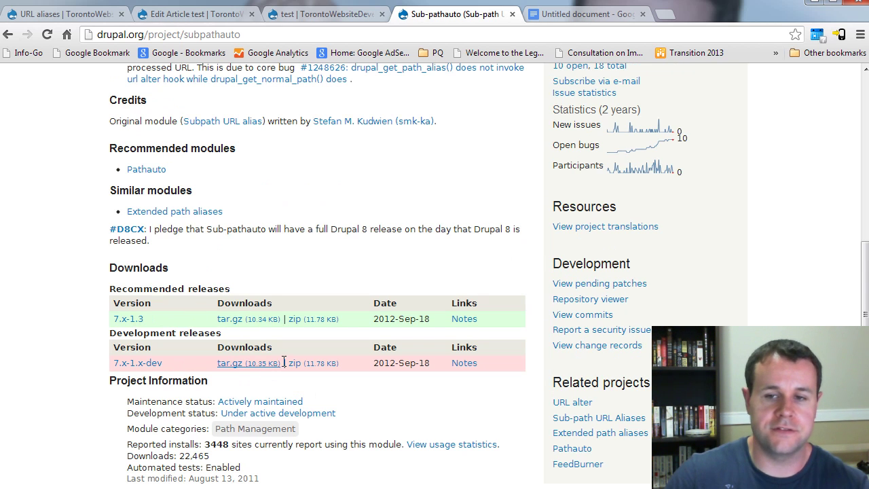
scroll(284, 361, "up", 2)
scroll(283, 361, "up", 2)
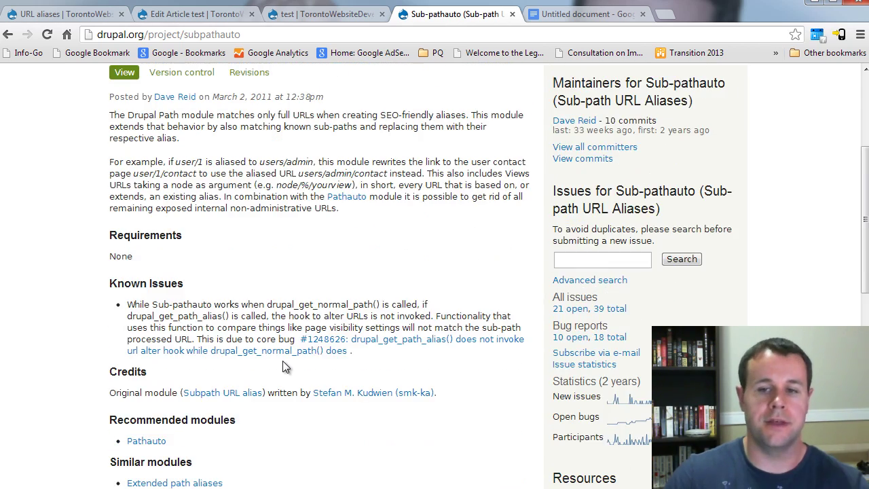
scroll(284, 360, "down", 2)
scroll(284, 361, "down", 3)
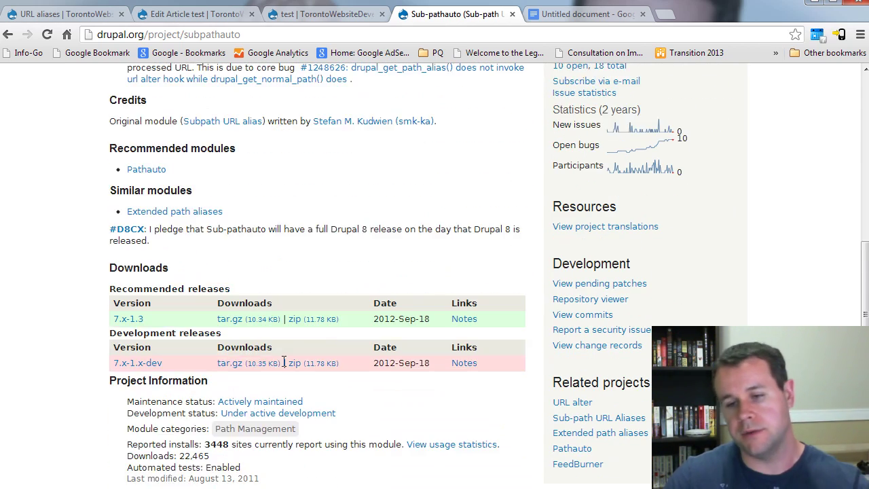